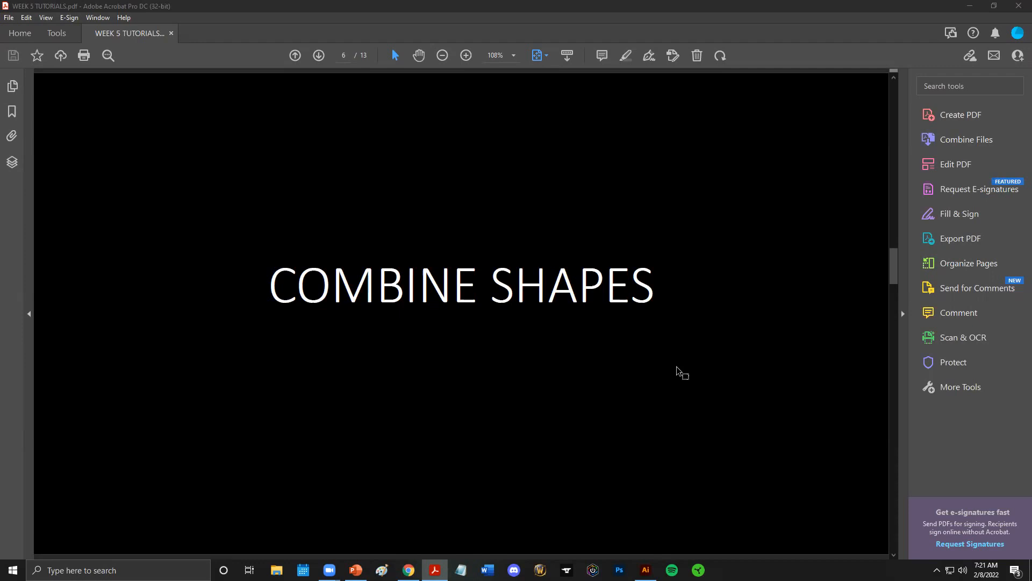
# - Switch to Illustrator with Combining_Shapes.ai open and fit the artboard in the window
pyautogui.scroll(-1, 679, 371)
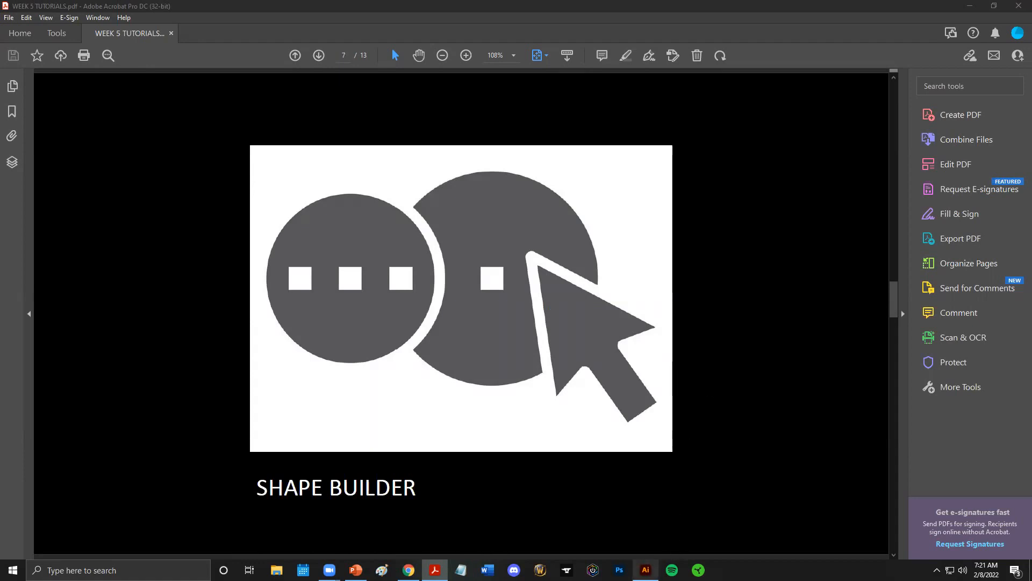
pyautogui.click(646, 570)
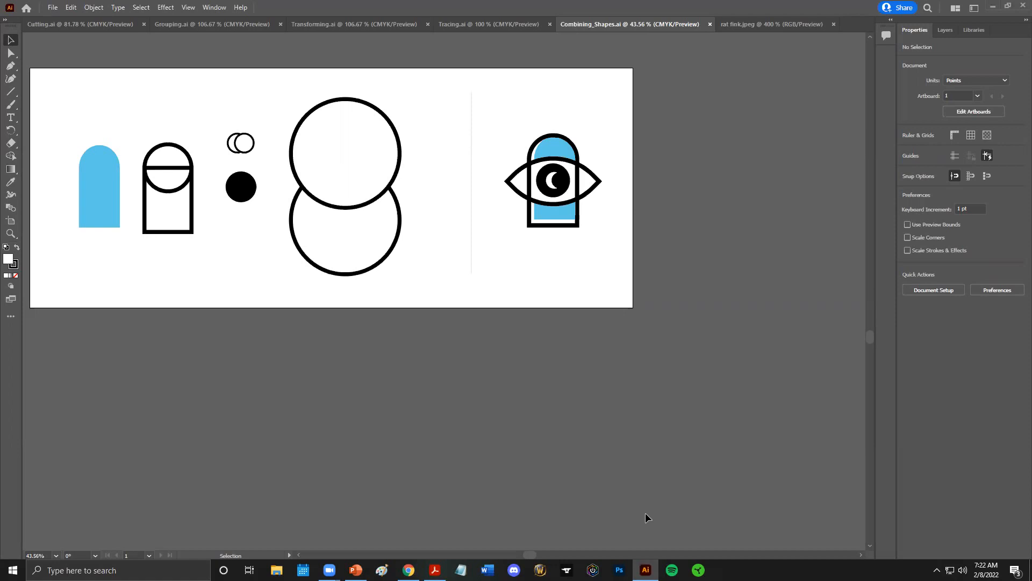
pyautogui.click(189, 8)
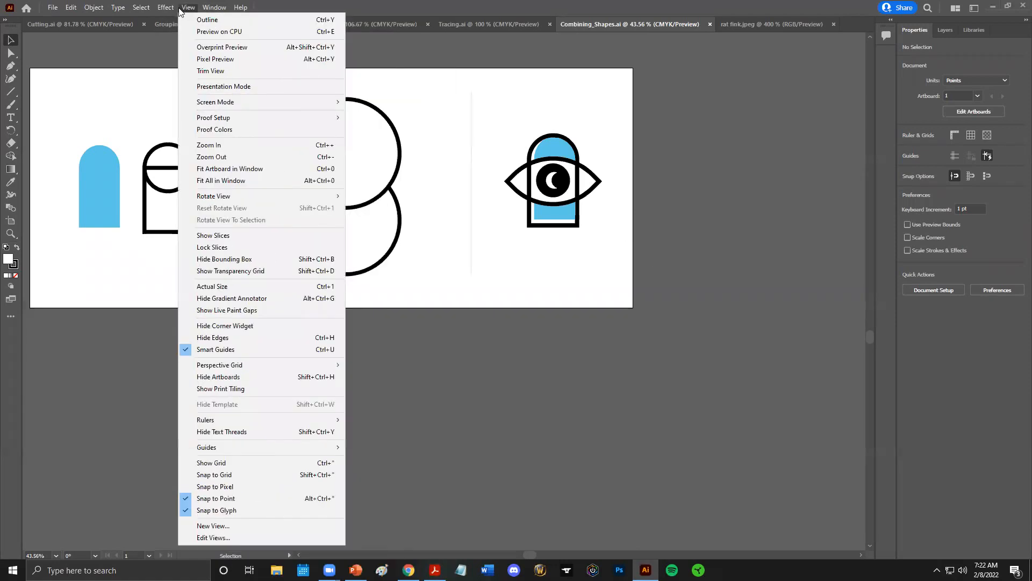
pyautogui.click(222, 169)
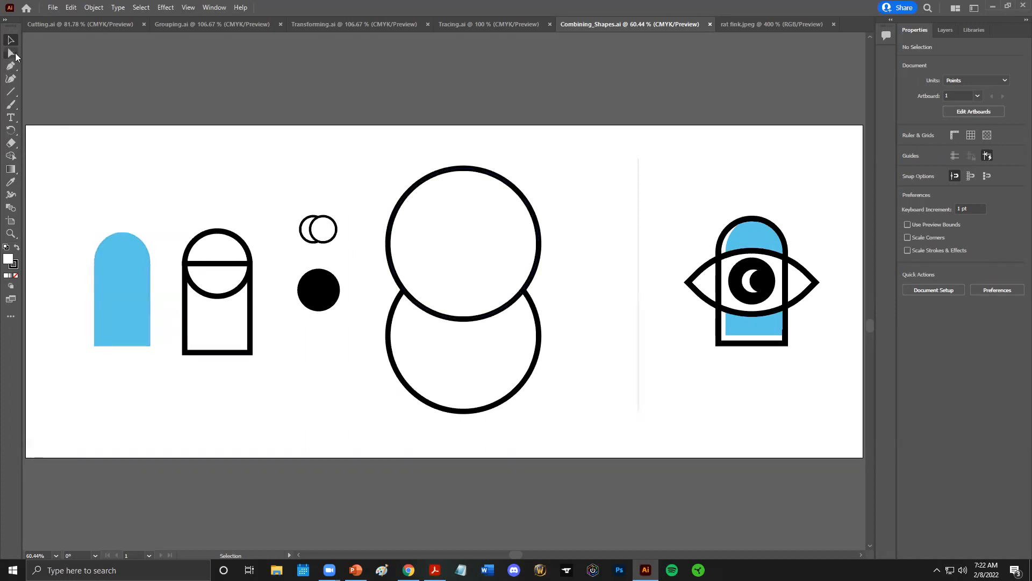
# - Examine the separate shapes: the blue arch, the circle over the rectangle, the small overlapping circles and the black disc
pyautogui.click(121, 262)
pyautogui.click(199, 237)
pyautogui.click(232, 320)
pyautogui.click(250, 322)
pyautogui.click(210, 245)
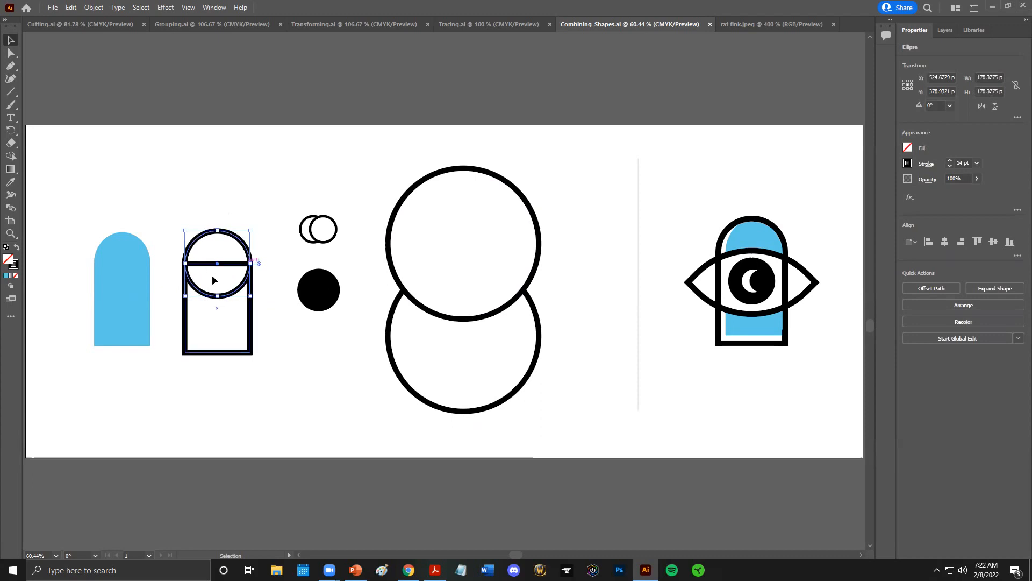
pyautogui.click(321, 239)
pyautogui.click(316, 289)
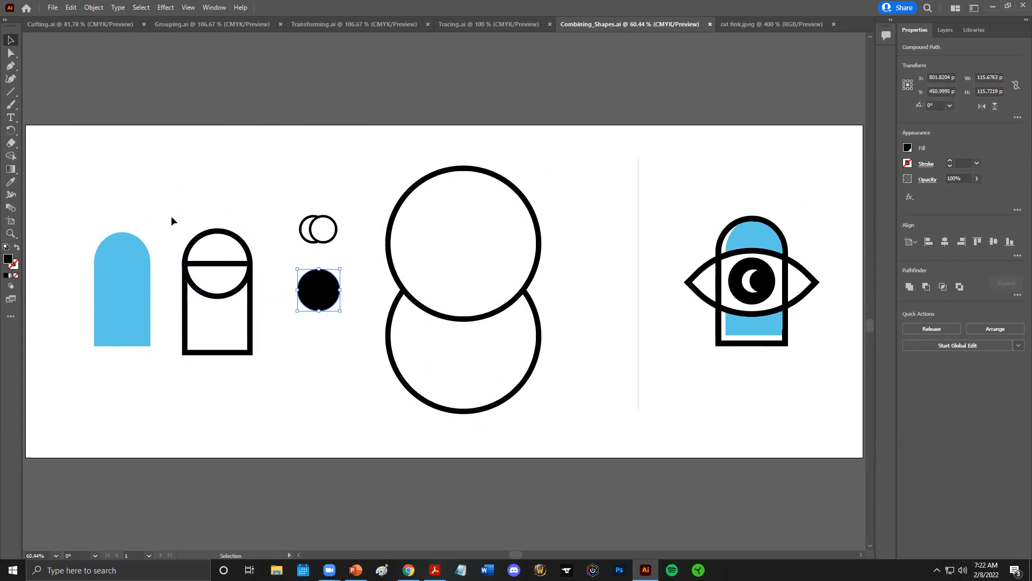
pyautogui.click(210, 191)
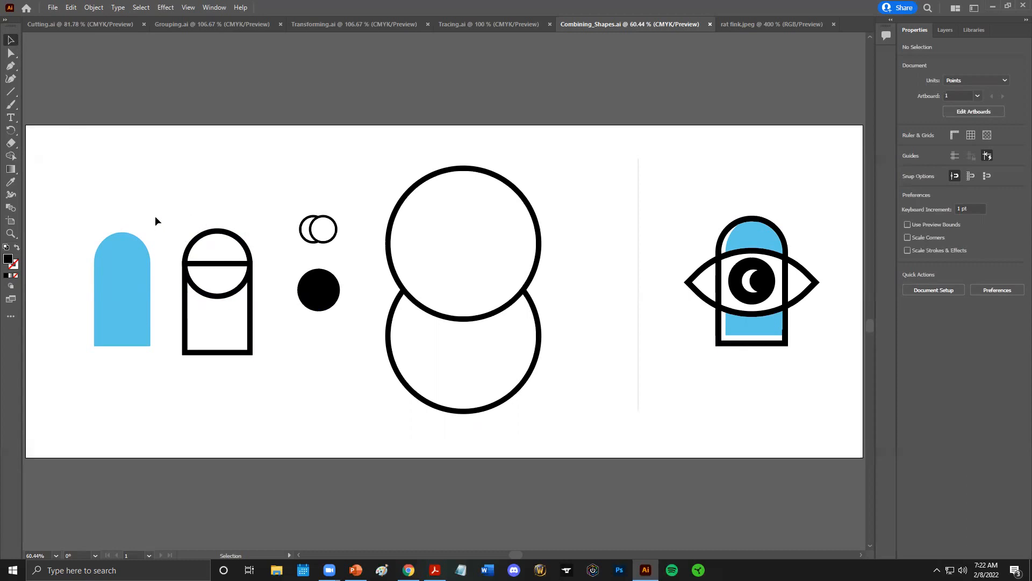
# - Nudge the outlined circle slightly upward where it overlaps the rectangle
pyautogui.moveTo(178, 212); pyautogui.dragTo(259, 373)
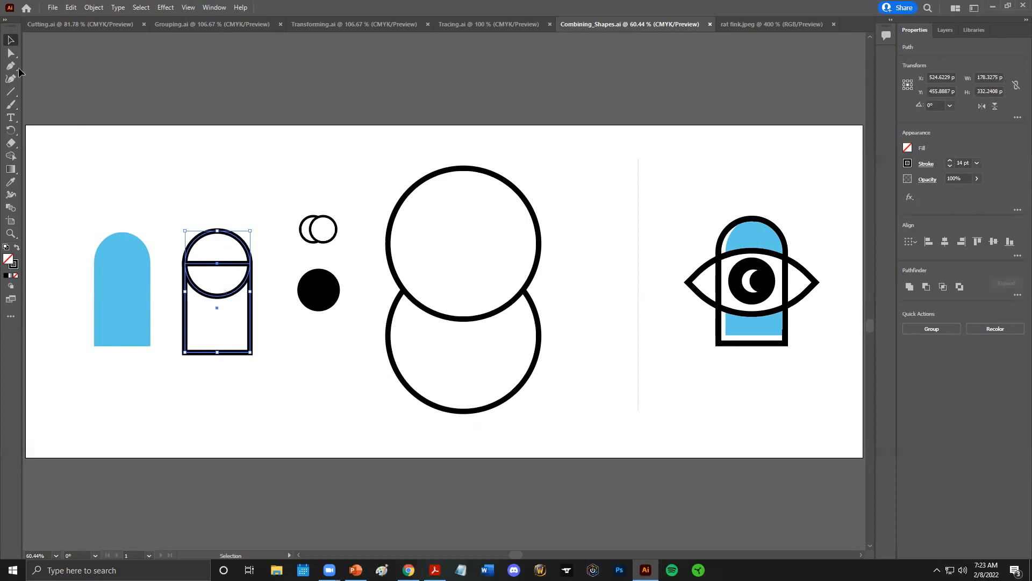
pyautogui.click(183, 208)
pyautogui.moveTo(213, 231)
pyautogui.mouseDown()
pyautogui.moveTo(213, 178)
pyautogui.moveTo(219, 236)
pyautogui.mouseUp()
pyautogui.click(170, 180)
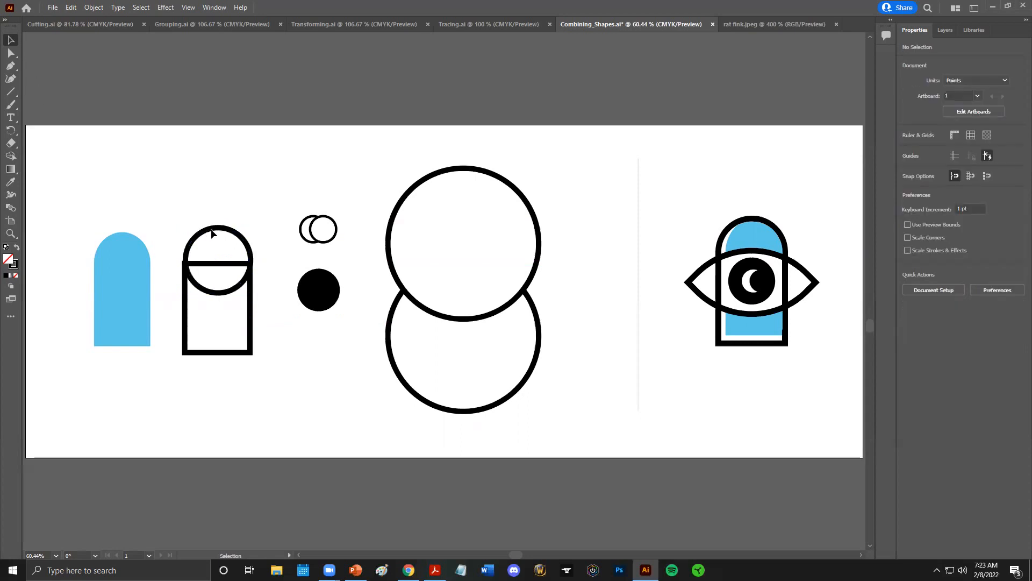
pyautogui.moveTo(211, 231); pyautogui.dragTo(211, 227)
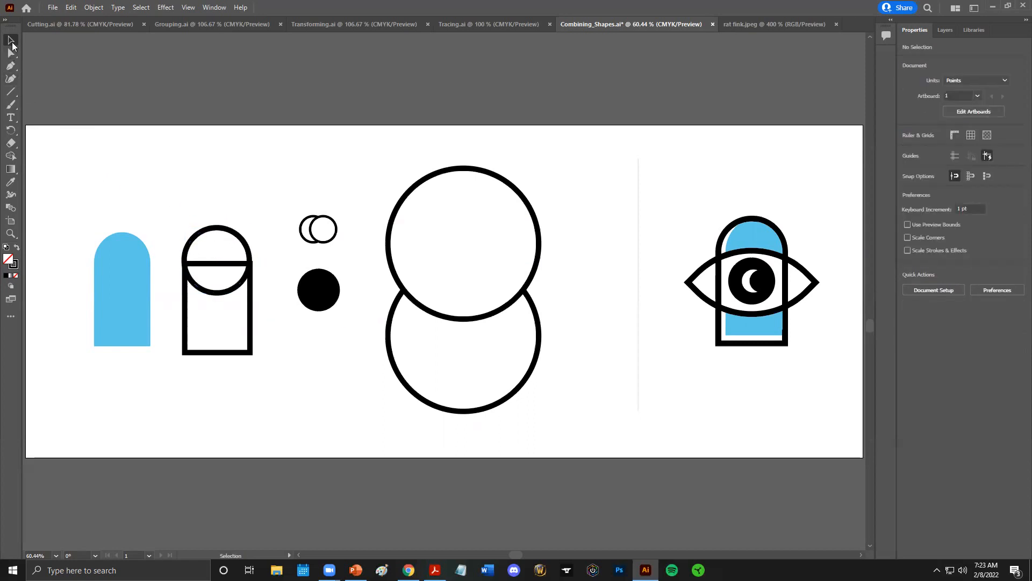
# - Merge the overlapping circle and rectangle into a single arch outline with the Shape Builder
pyautogui.moveTo(162, 202); pyautogui.dragTo(272, 386)
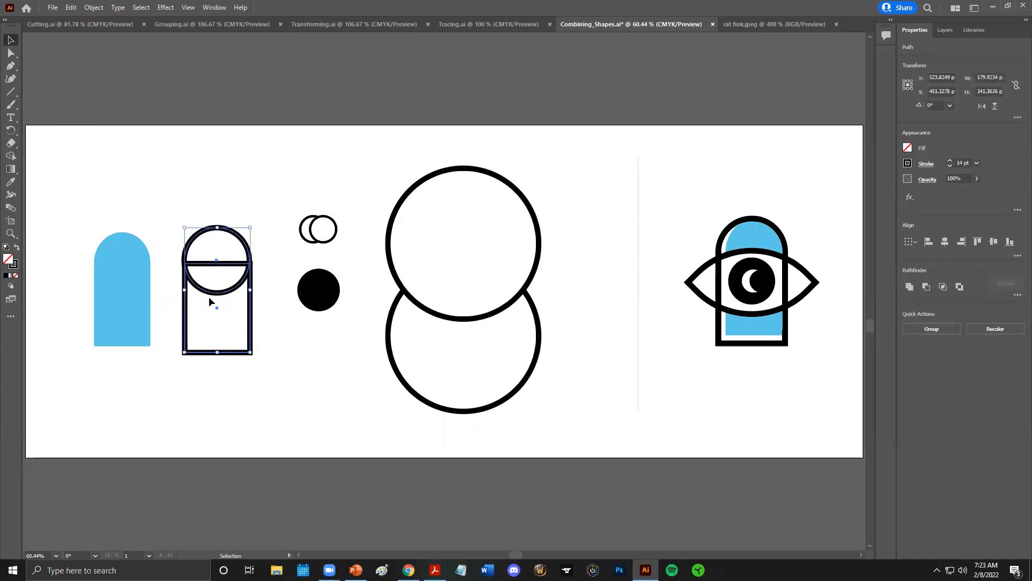
pyautogui.click(10, 156)
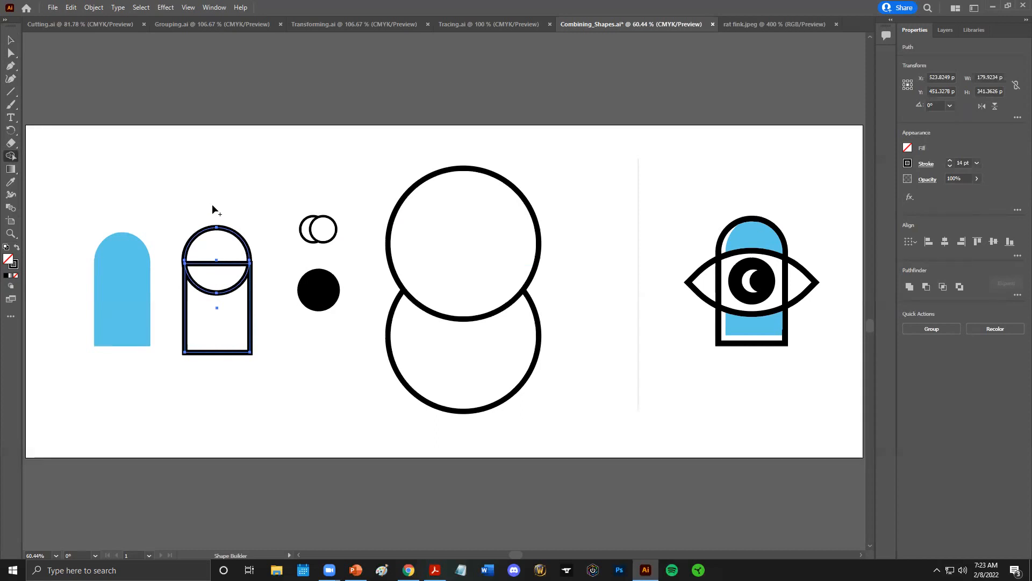
pyautogui.moveTo(211, 204); pyautogui.dragTo(213, 240)
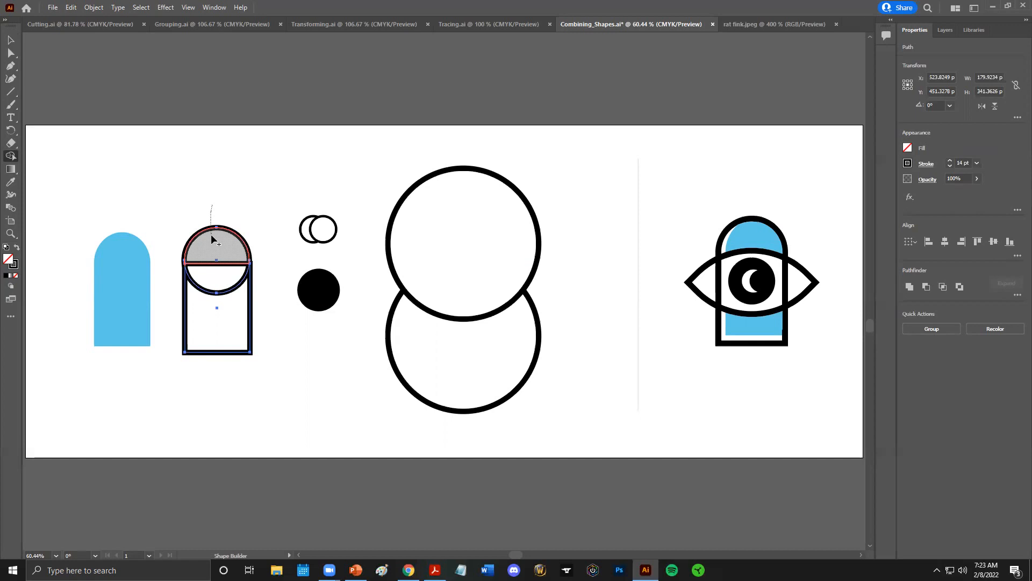
pyautogui.moveTo(213, 239); pyautogui.dragTo(210, 333)
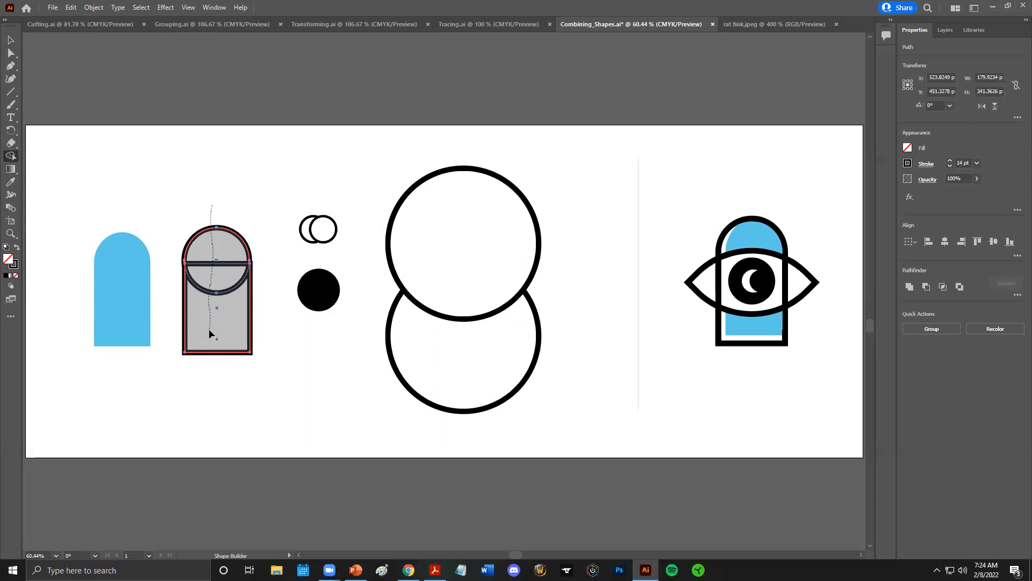
pyautogui.moveTo(210, 333); pyautogui.dragTo(211, 334)
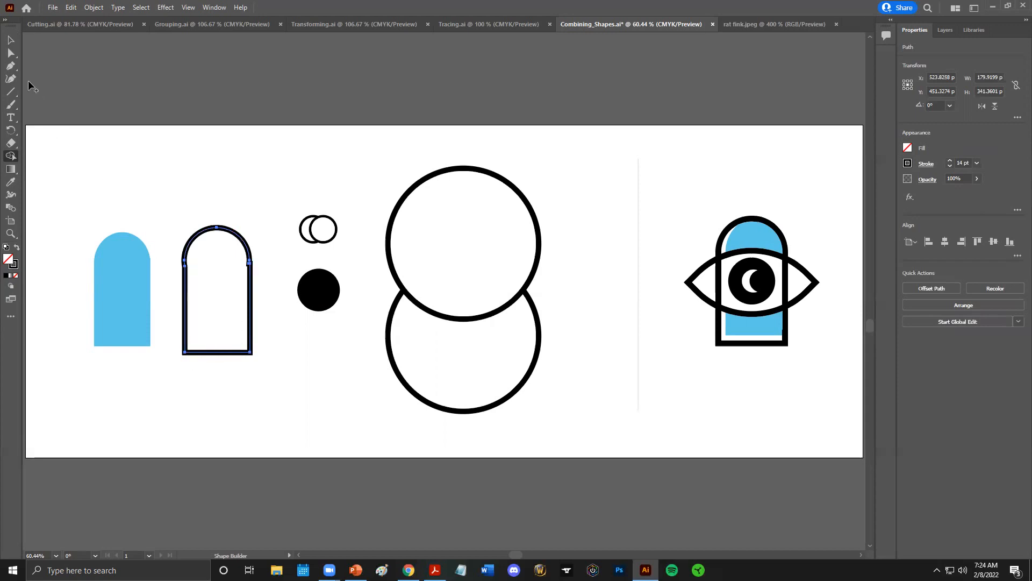
pyautogui.click(10, 40)
pyautogui.click(127, 161)
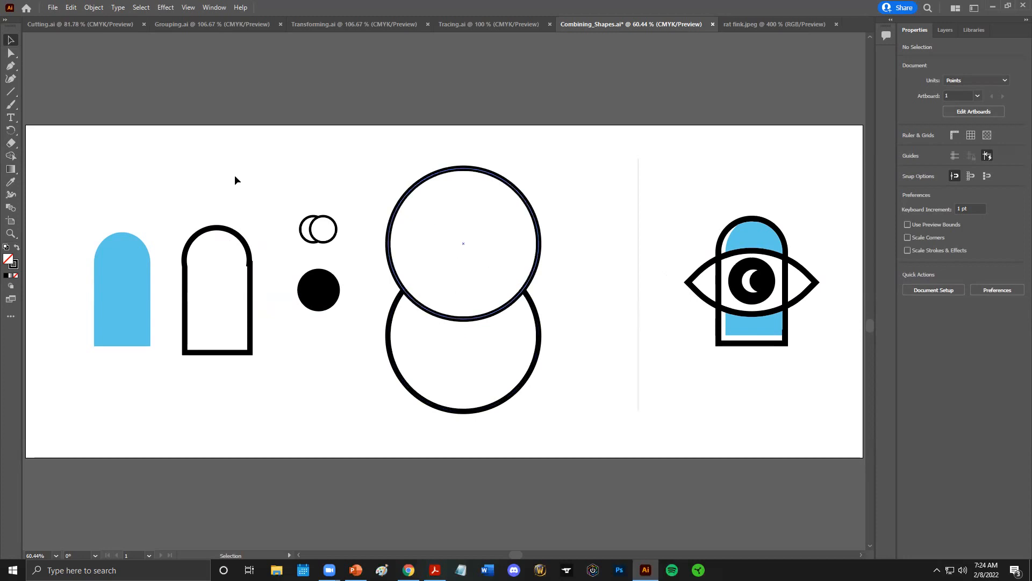
# - Lower the upper large circle over the other one and subtract both outer parts with the Shape Builder, leaving an eye shape
pyautogui.moveTo(469, 216)
pyautogui.mouseDown()
pyautogui.moveTo(470, 163)
pyautogui.moveTo(506, 234)
pyautogui.moveTo(602, 231)
pyautogui.moveTo(470, 227)
pyautogui.mouseUp()
pyautogui.click(324, 151)
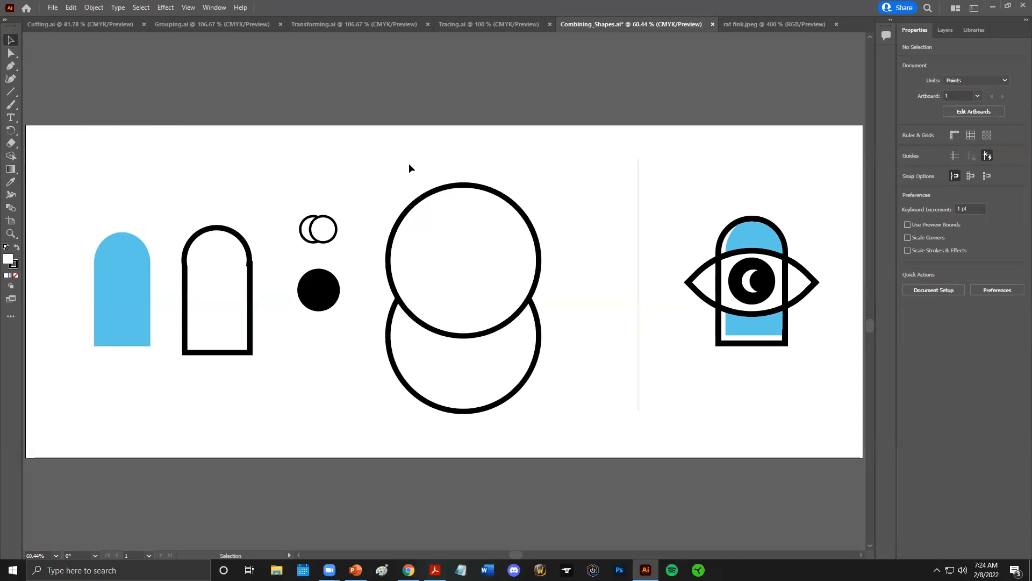
pyautogui.moveTo(370, 147); pyautogui.dragTo(557, 422)
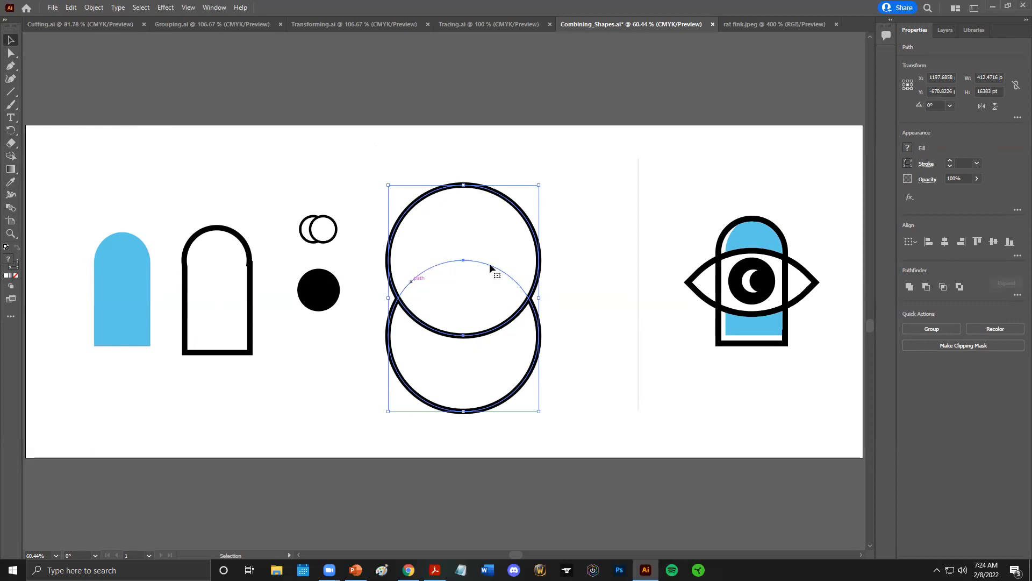
pyautogui.click(11, 157)
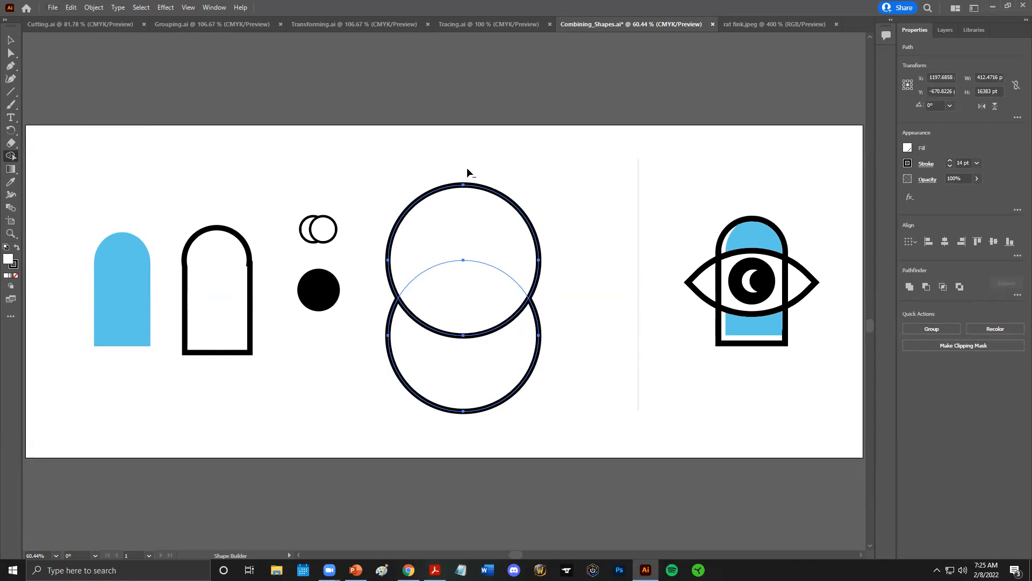
pyautogui.moveTo(464, 168); pyautogui.dragTo(462, 202)
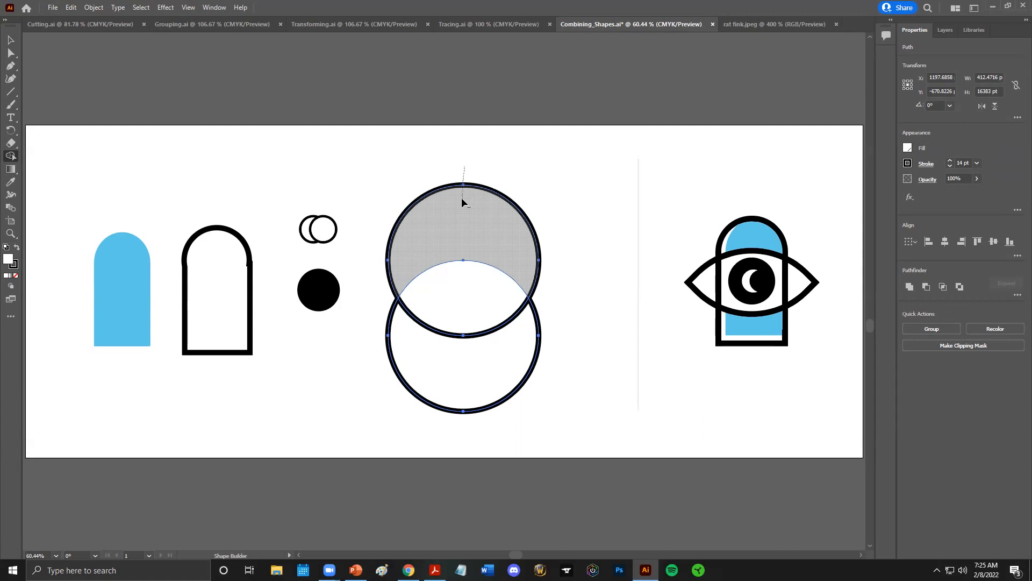
pyautogui.moveTo(462, 203); pyautogui.dragTo(461, 202)
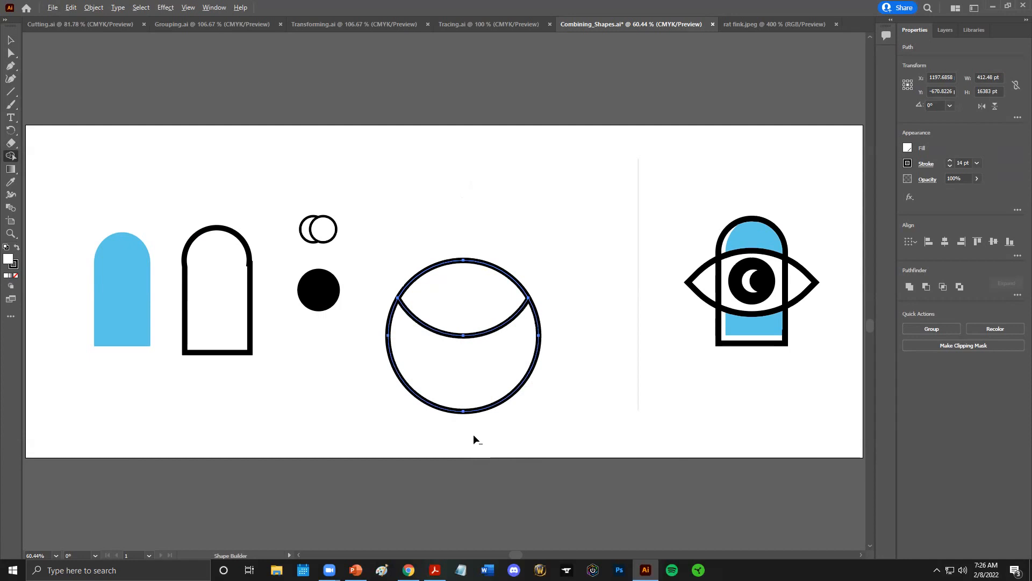
pyautogui.keyDown('alt'); pyautogui.click(460, 377); pyautogui.keyUp('alt')
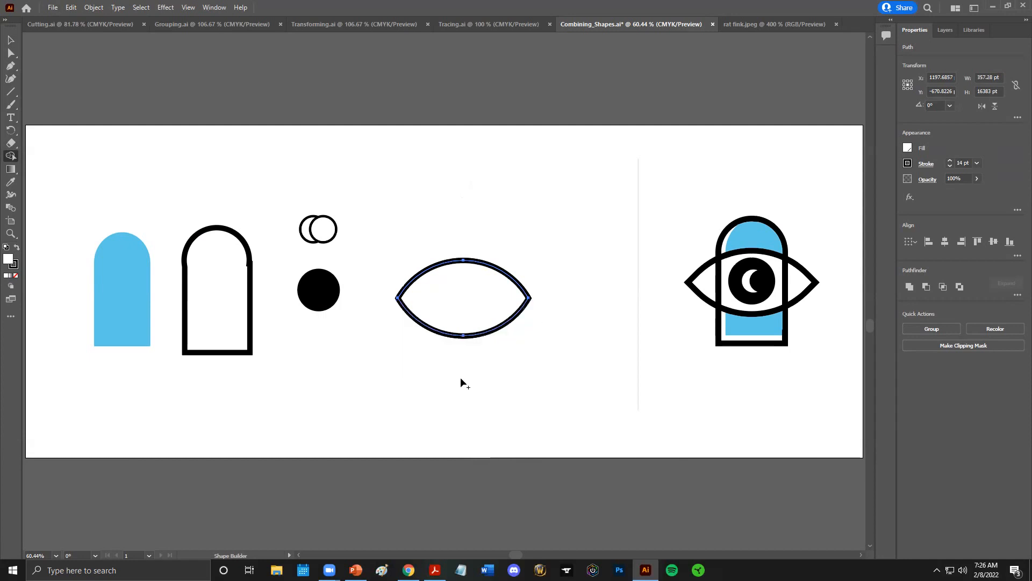
pyautogui.click(6, 43)
pyautogui.click(408, 192)
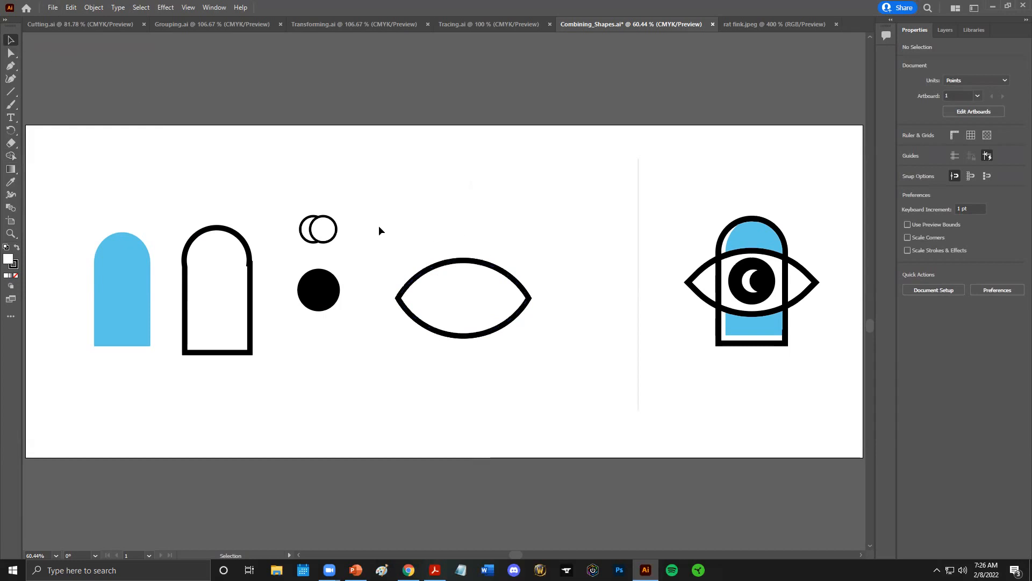
# - Place a copy of the eye outline across the arch and center the black disc inside it as the pupil
pyautogui.click(483, 272)
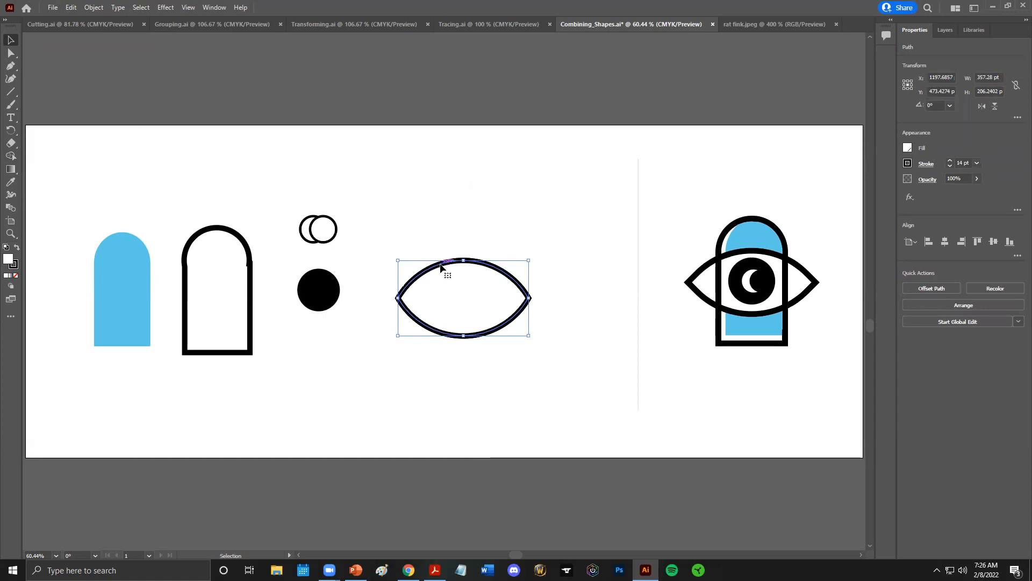
pyautogui.moveTo(436, 273); pyautogui.dragTo(185, 261)
pyautogui.click(165, 160)
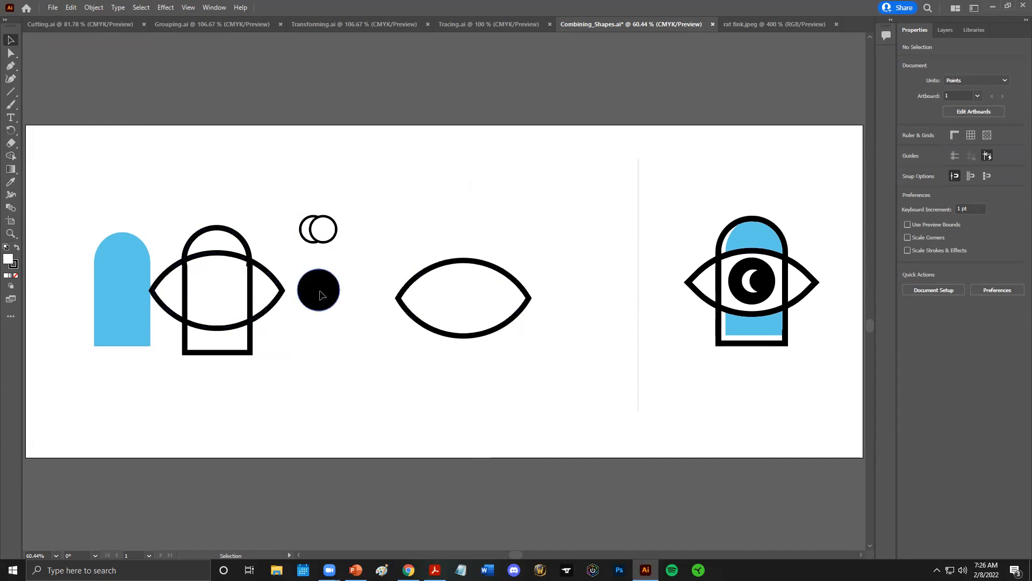
pyautogui.moveTo(321, 294); pyautogui.dragTo(217, 288)
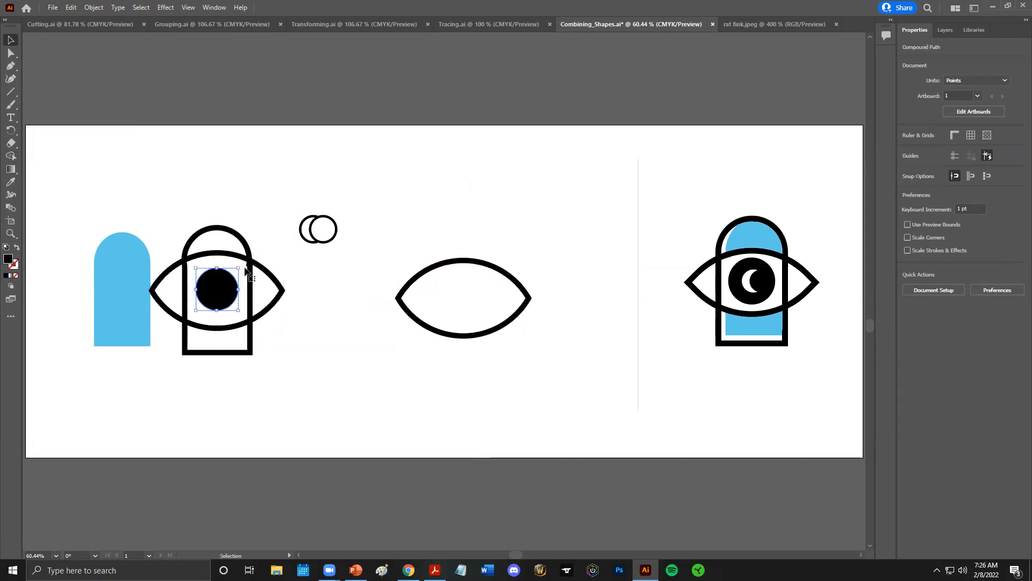
pyautogui.click(244, 177)
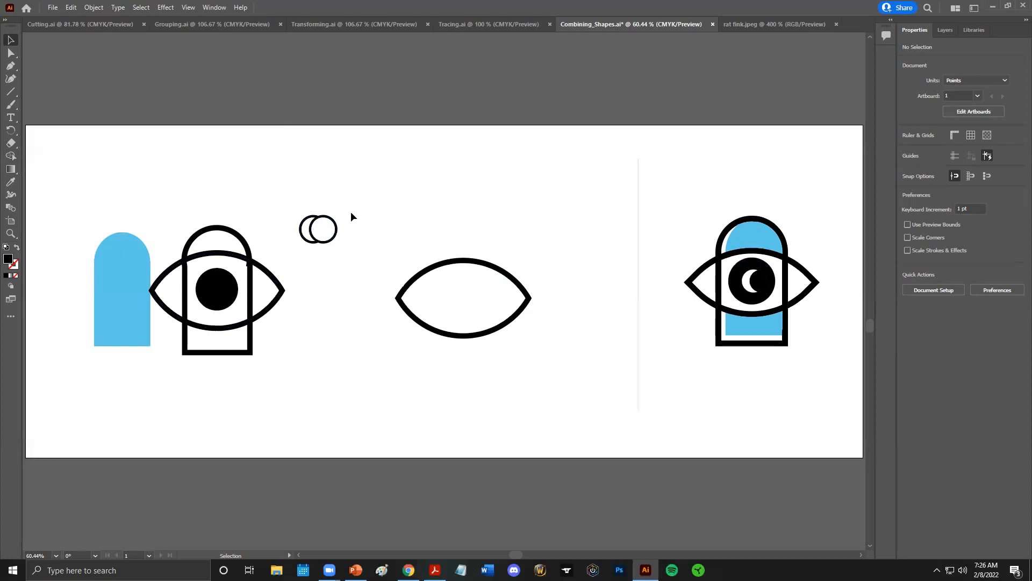
# - Cut the right circle away from the small overlapping pair with the Shape Builder to form a crescent moon
pyautogui.moveTo(282, 198); pyautogui.dragTo(351, 250)
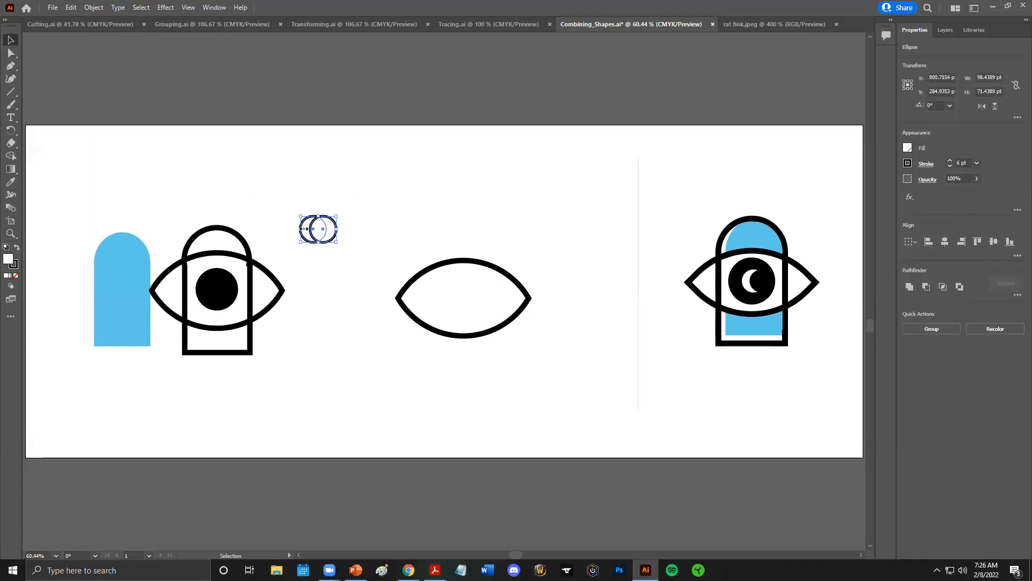
pyautogui.click(11, 157)
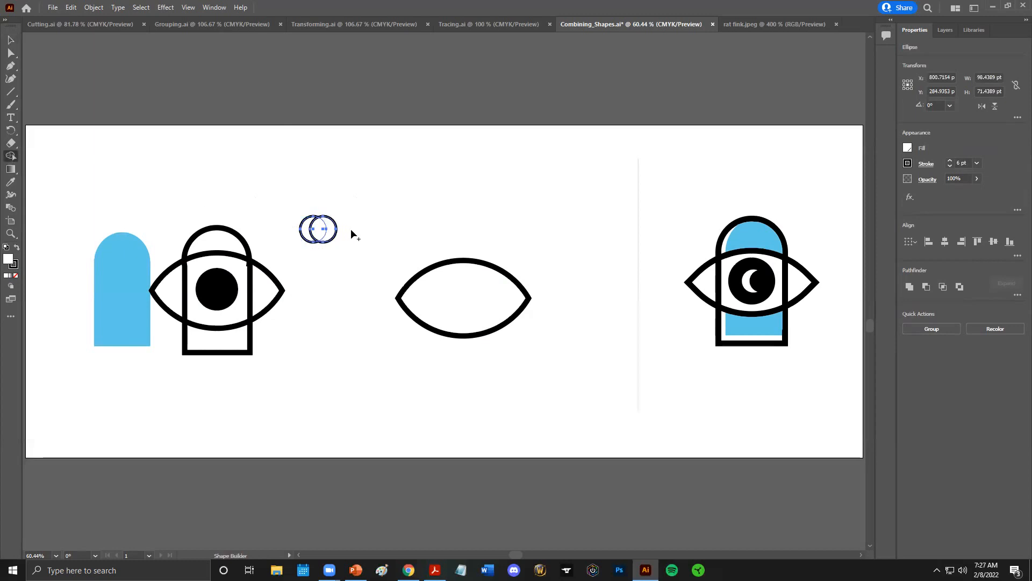
pyautogui.moveTo(349, 228); pyautogui.dragTo(321, 230)
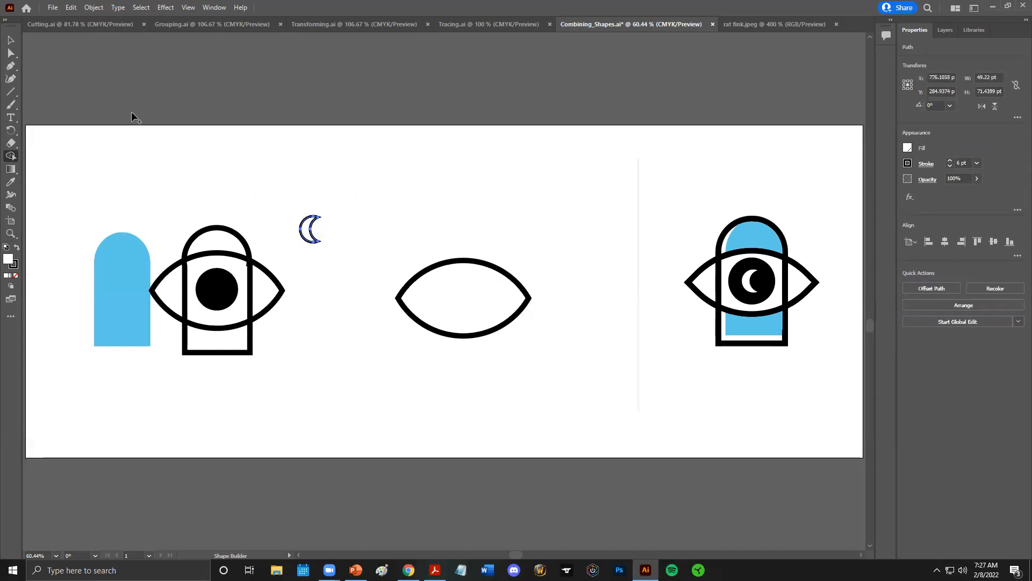
pyautogui.click(11, 40)
pyautogui.click(245, 173)
# - Move the crescent moon onto the black pupil and place the blue arch inside the arch outline
pyautogui.click(308, 224)
pyautogui.moveTo(308, 225); pyautogui.dragTo(213, 284)
pyautogui.click(287, 192)
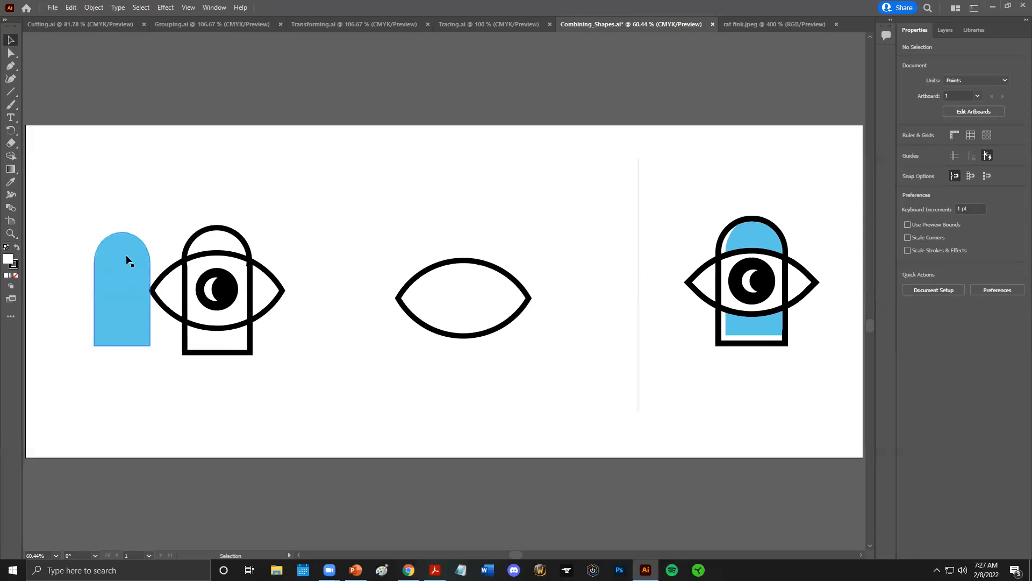
pyautogui.moveTo(123, 256); pyautogui.dragTo(223, 258)
pyautogui.click(298, 192)
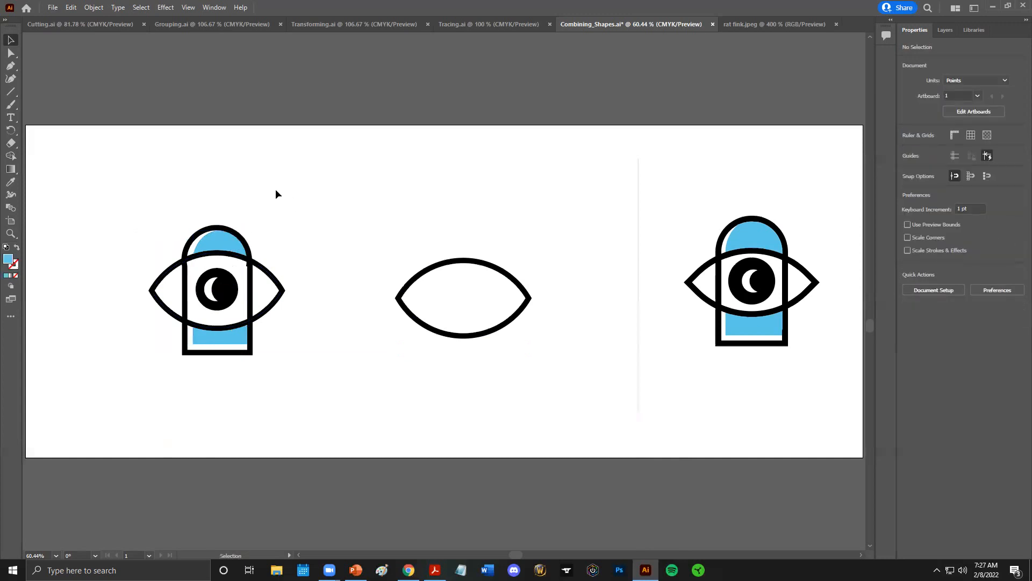
# - Move the blue arch out beside the eye illustration and bring it to the front of the stacking order
pyautogui.moveTo(216, 241); pyautogui.dragTo(96, 234)
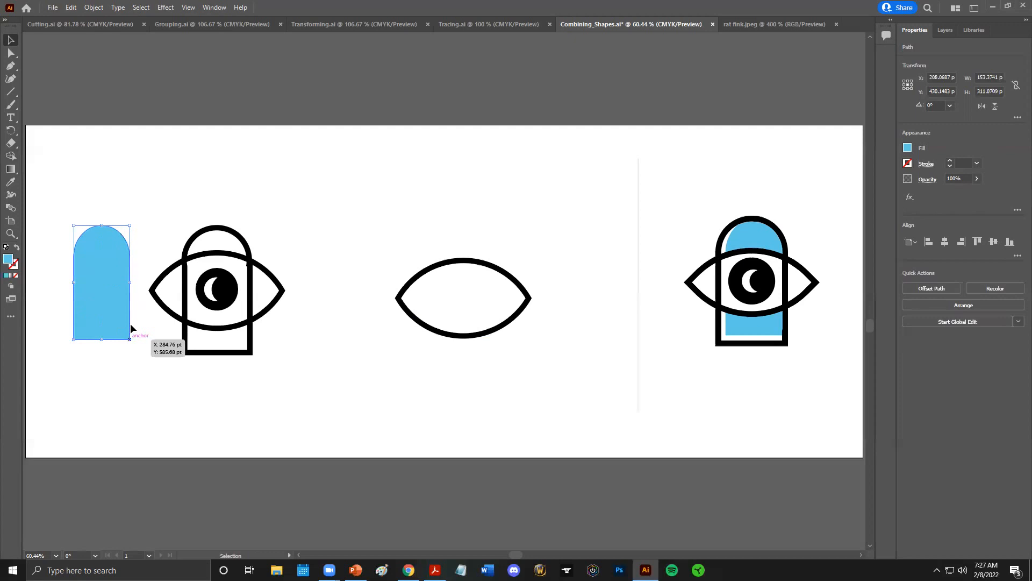
pyautogui.moveTo(95, 268)
pyautogui.mouseDown()
pyautogui.moveTo(215, 264)
pyautogui.moveTo(220, 276)
pyautogui.moveTo(229, 245)
pyautogui.moveTo(110, 234)
pyautogui.moveTo(107, 255)
pyautogui.mouseUp()
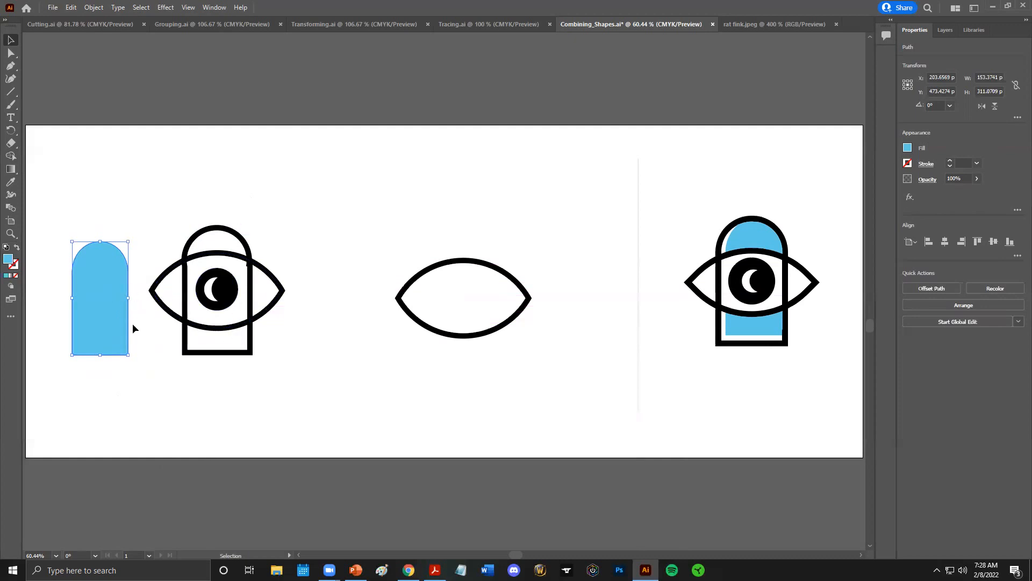
pyautogui.rightClick(103, 298)
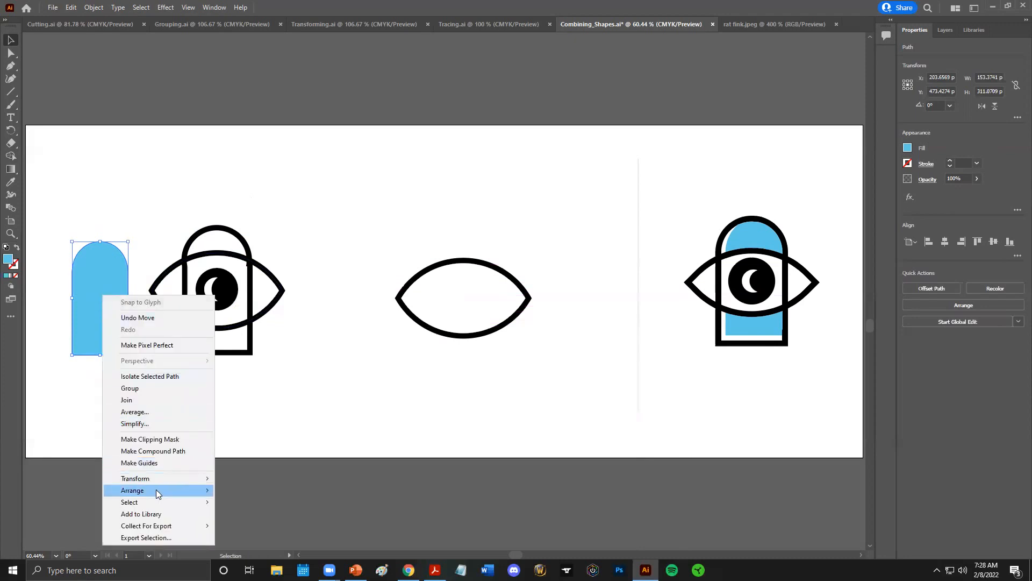
pyautogui.moveTo(157, 492)
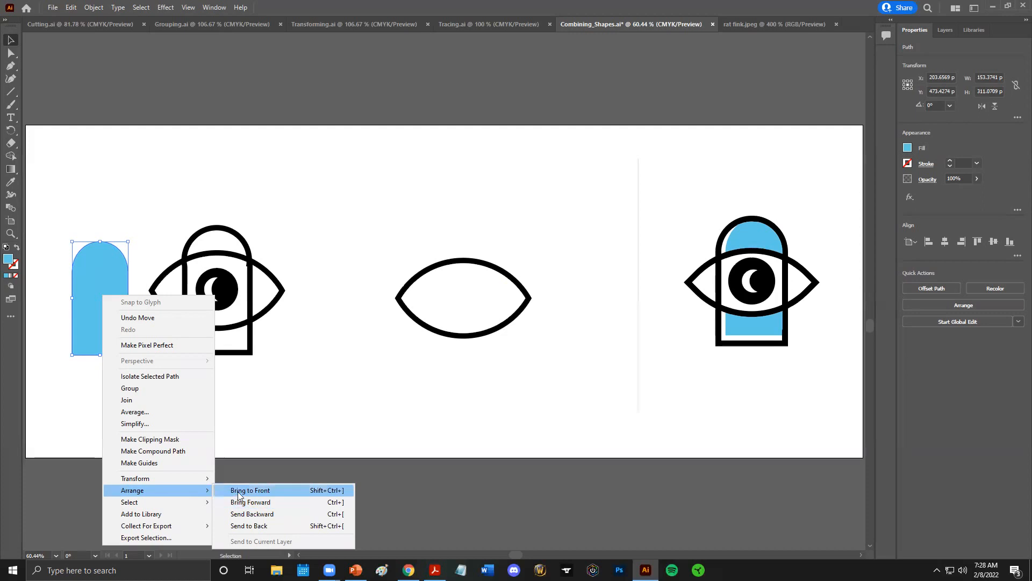
pyautogui.click(265, 493)
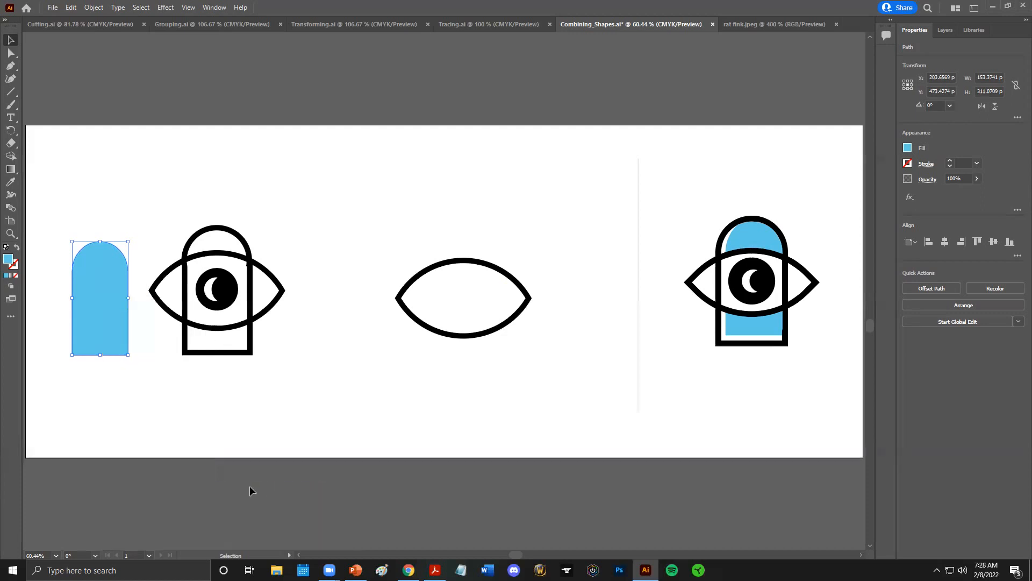
# - Send the blue arch to the back and place it inside the black arch outline, slightly offset behind the eye
pyautogui.moveTo(101, 292)
pyautogui.mouseDown()
pyautogui.moveTo(226, 281)
pyautogui.moveTo(125, 297)
pyautogui.moveTo(108, 281)
pyautogui.mouseUp()
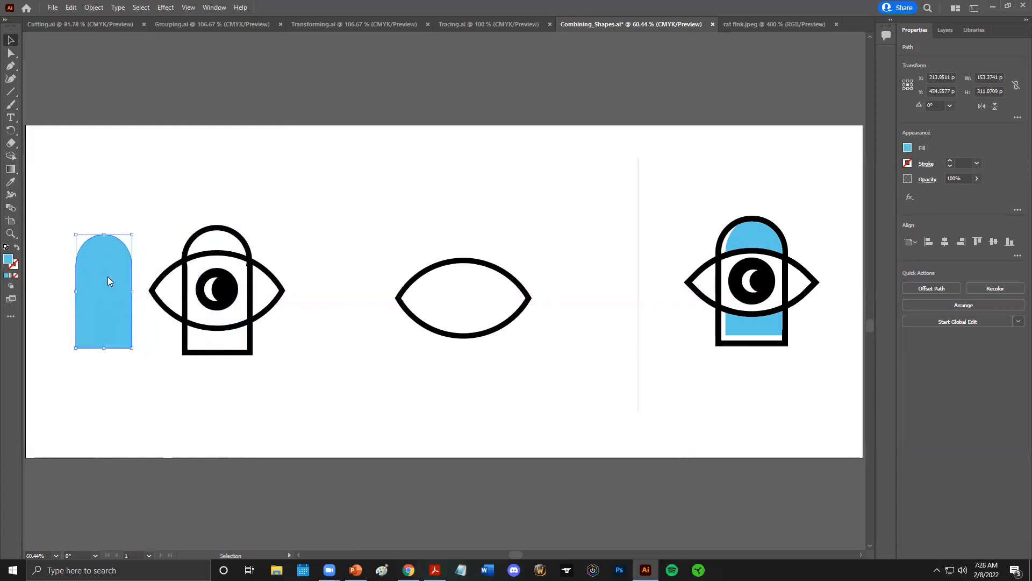
pyautogui.rightClick(108, 277)
pyautogui.moveTo(143, 473)
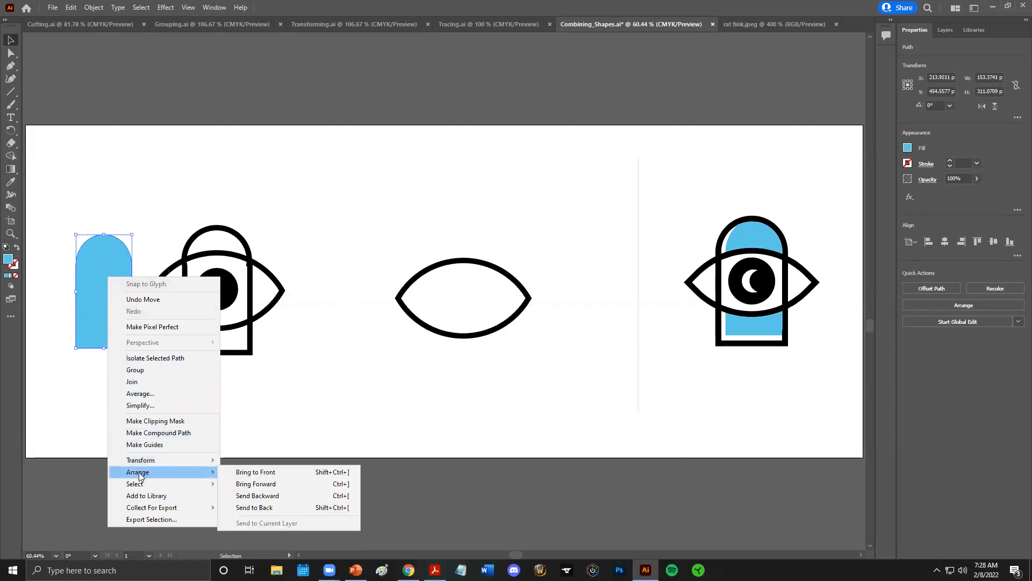
pyautogui.click(249, 507)
pyautogui.moveTo(98, 266); pyautogui.dragTo(218, 269)
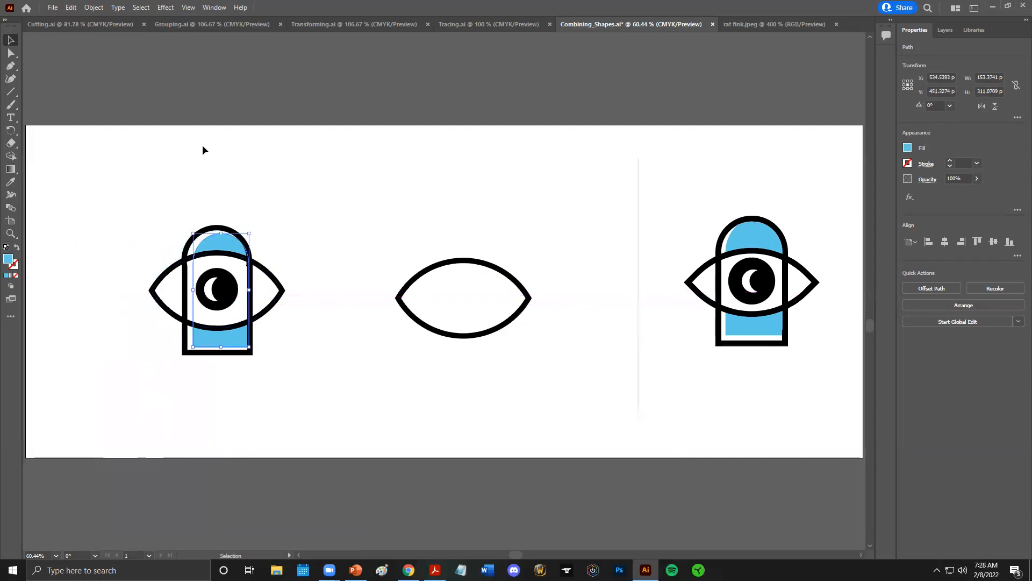
pyautogui.click(111, 186)
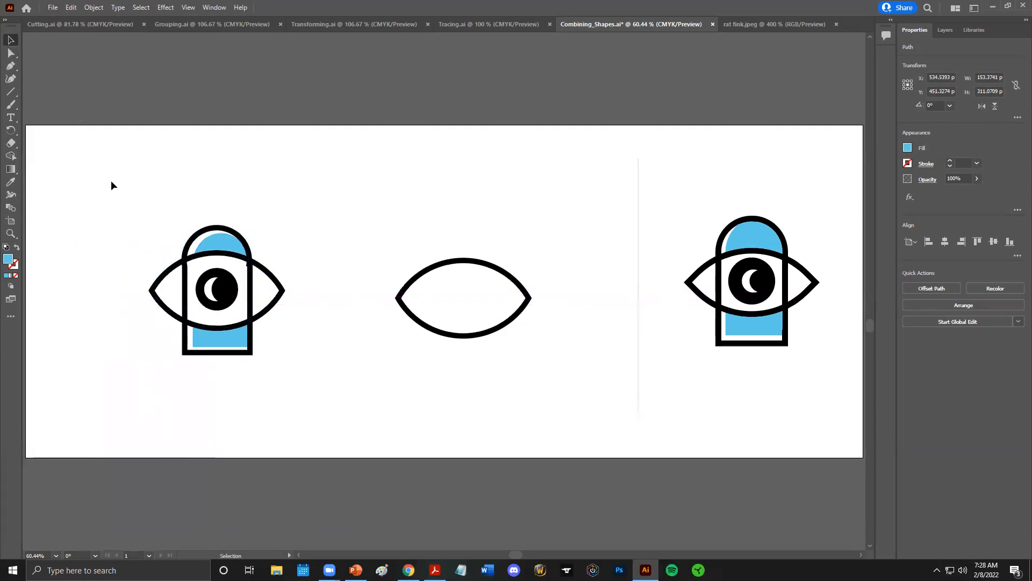